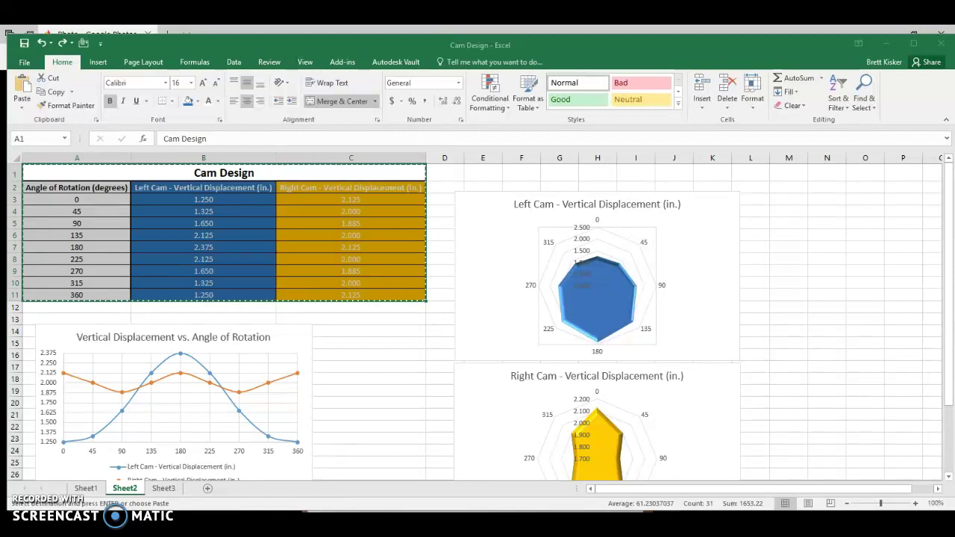
Step: Examine the hand-drawn polar cam plot in Google Photos and compare it with the left and right cam radar charts on Sheet2 in Excel
key(alt+Tab)
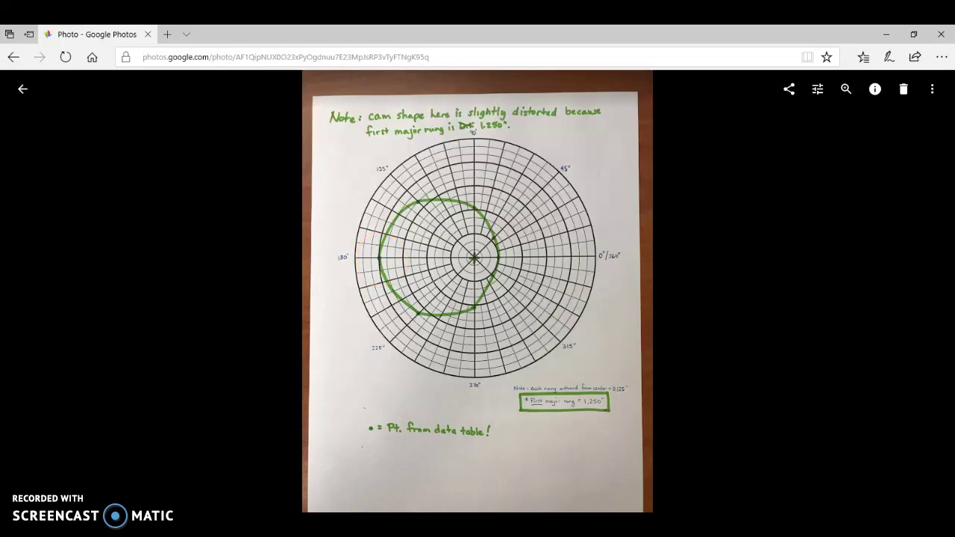
key(alt+Tab)
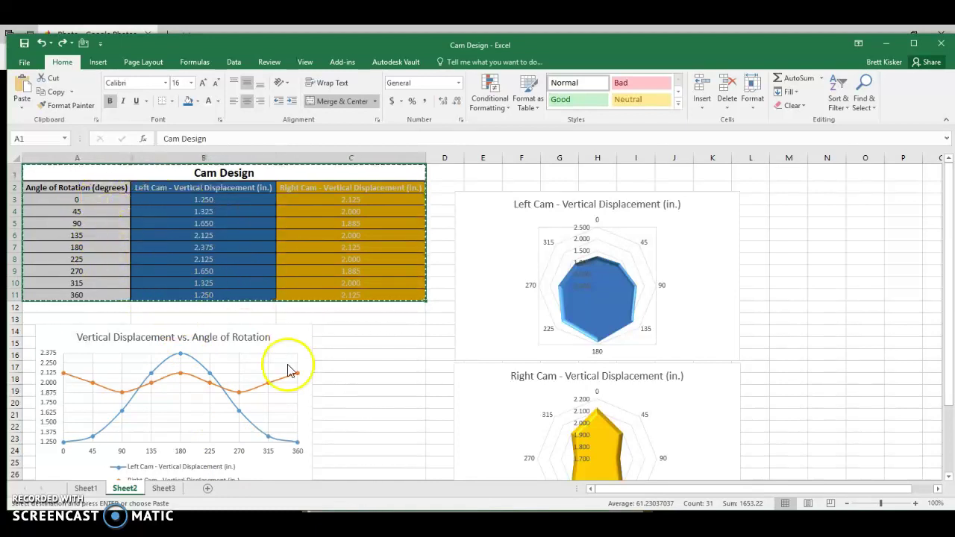
click(333, 358)
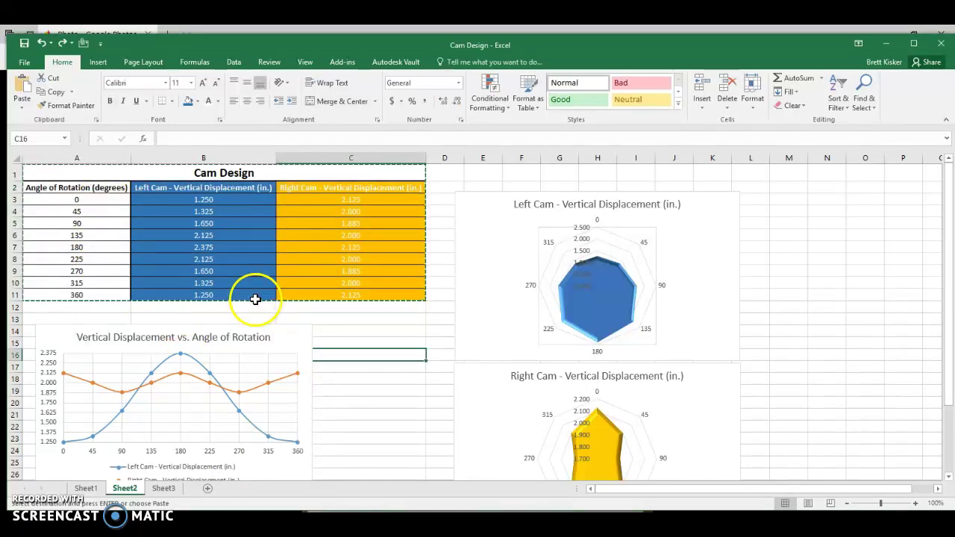
key(Escape)
scroll(522, 294, down, 1)
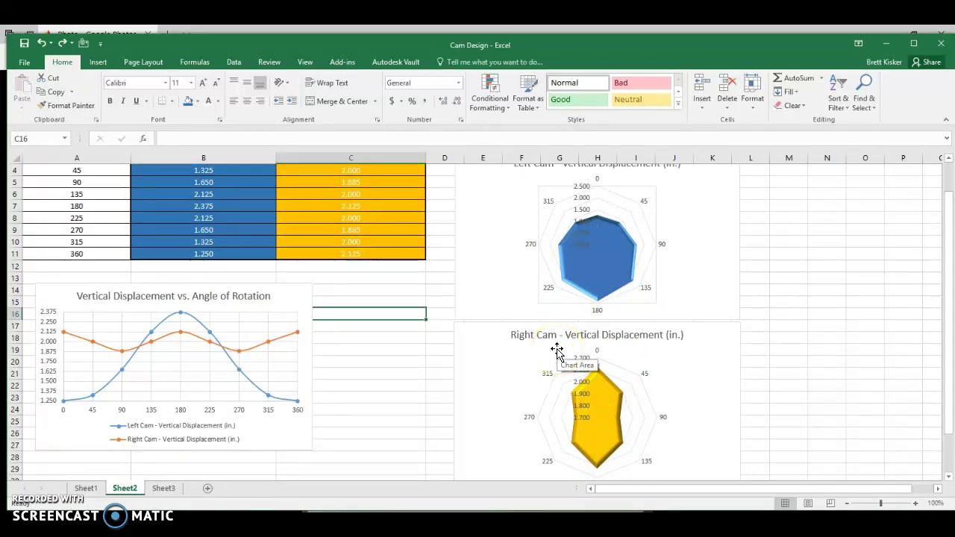
scroll(557, 350, up, 1)
click(559, 317)
mouse_move(563, 289)
mouse_down()
mouse_move(582, 269)
mouse_move(565, 297)
mouse_move(565, 334)
mouse_move(583, 344)
mouse_up()
scroll(583, 341, down, 1)
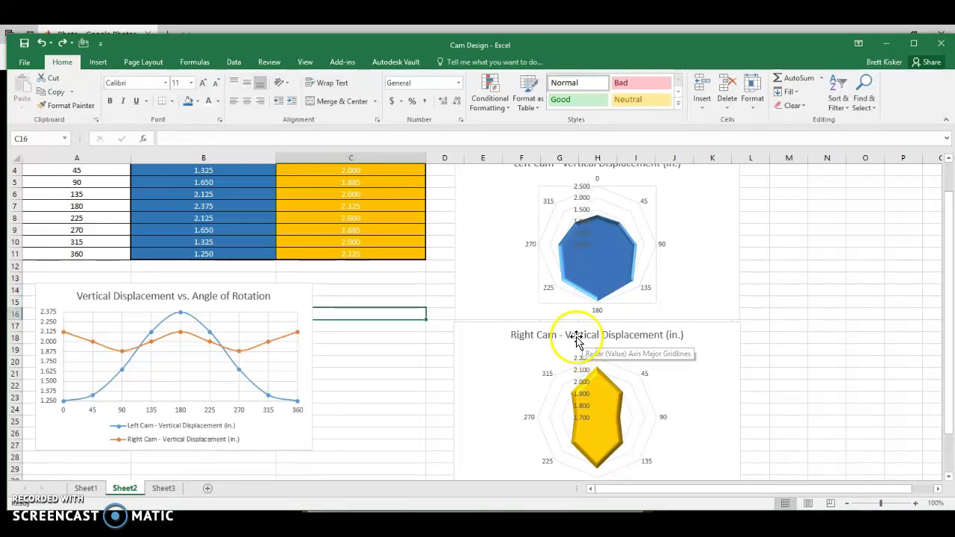
scroll(586, 314, up, 1)
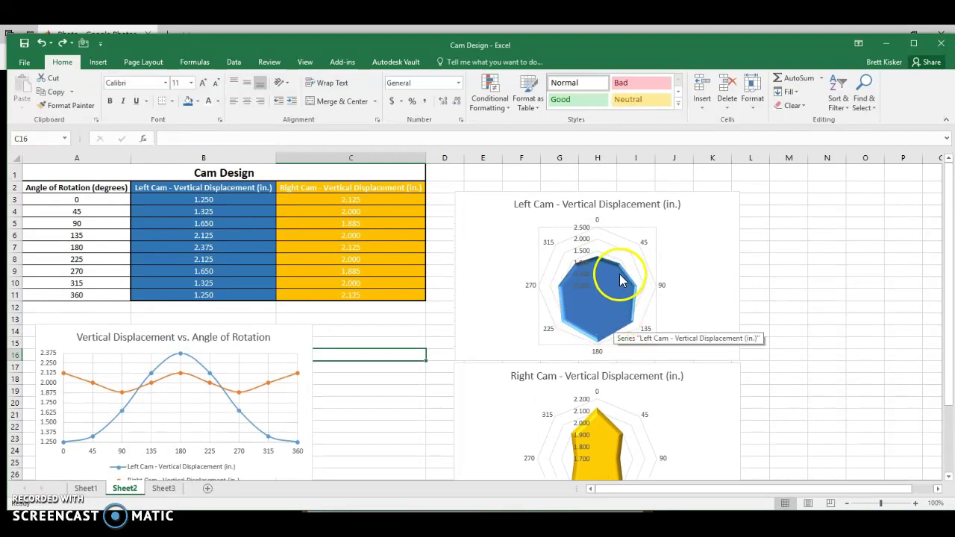
scroll(596, 332, down, 2)
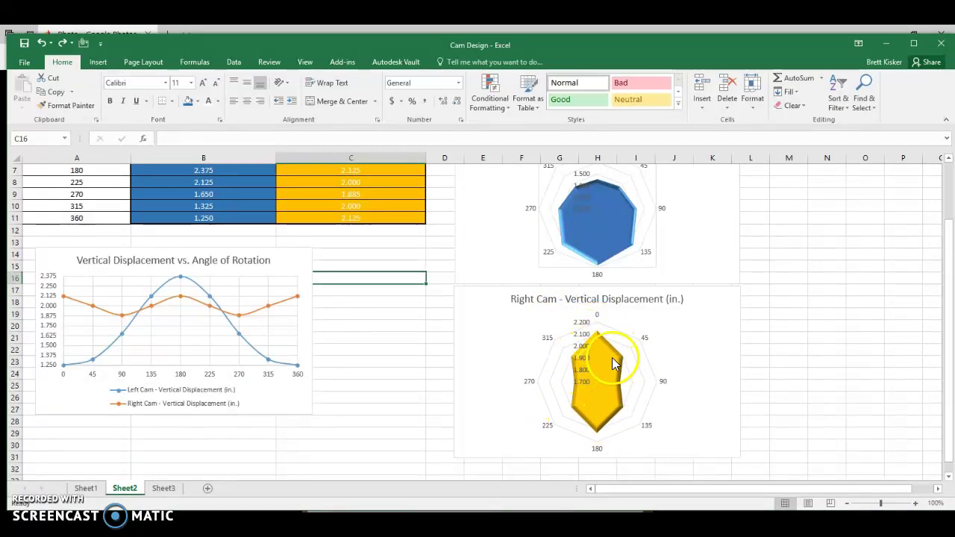
scroll(522, 358, up, 2)
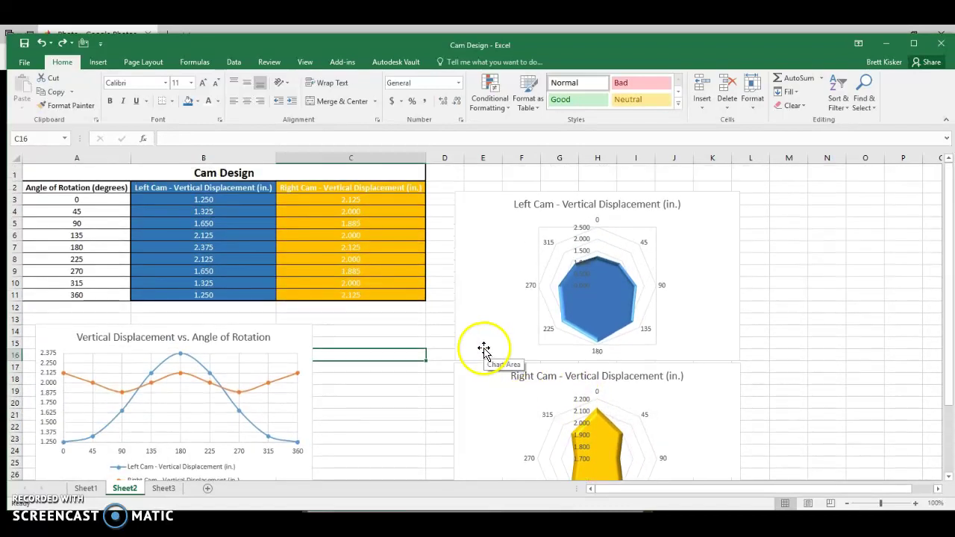
Step: Copy the Cam Design table A1:C11 from Sheet2 and paste it at A1 on Sheet3
drag(110, 174, 123, 297)
key(ctrl+c)
click(164, 488)
key(ctrl+v)
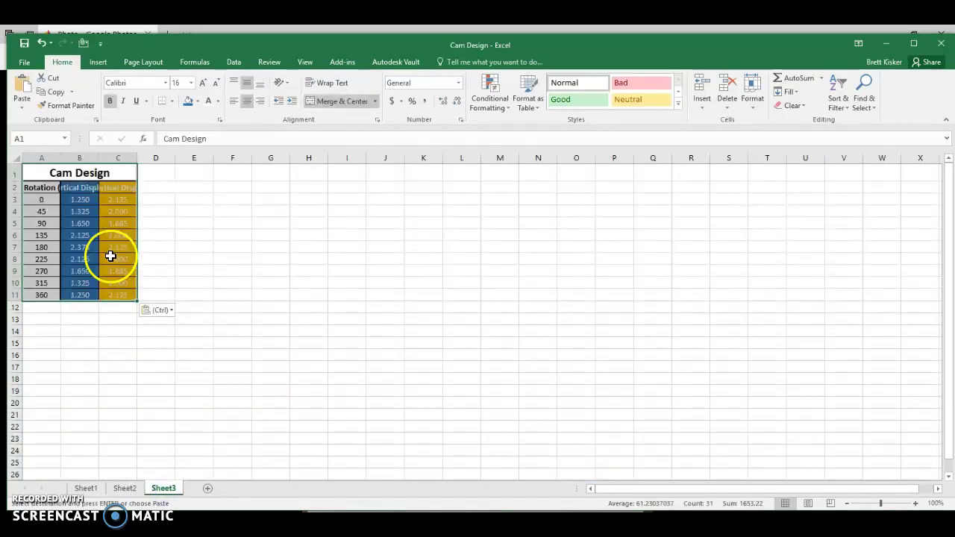
Step: Autofit the column widths on all of Sheet3 so the Cam Design table headings fit
click(16, 157)
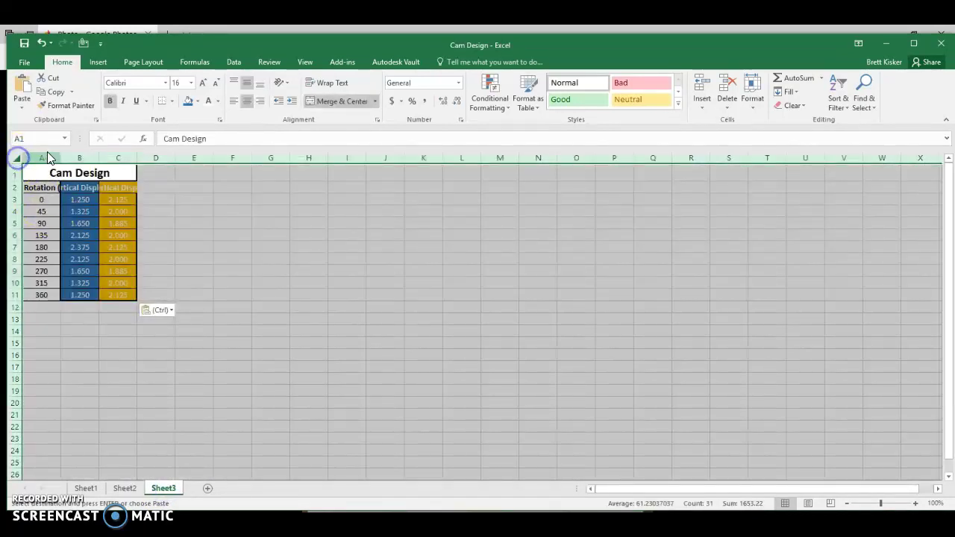
double_click(60, 154)
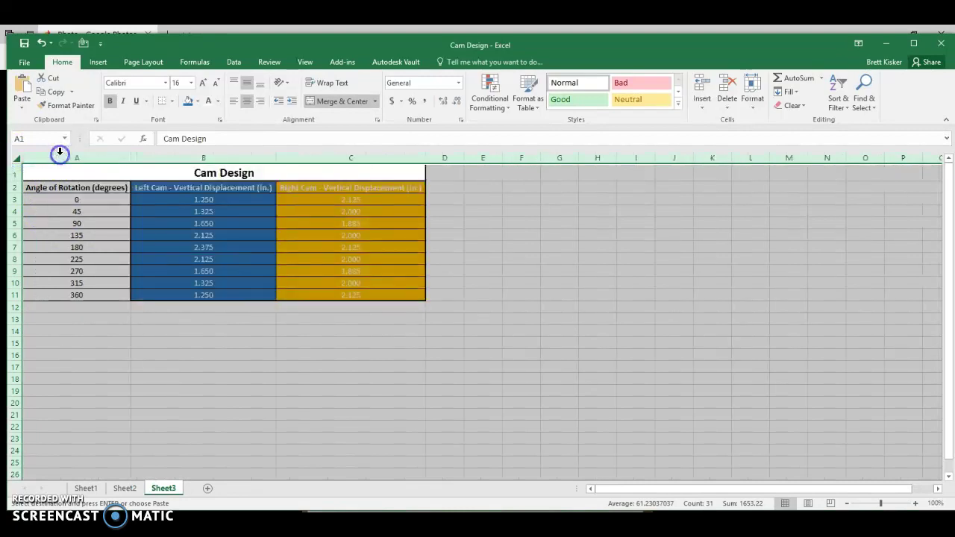
click(191, 365)
click(662, 336)
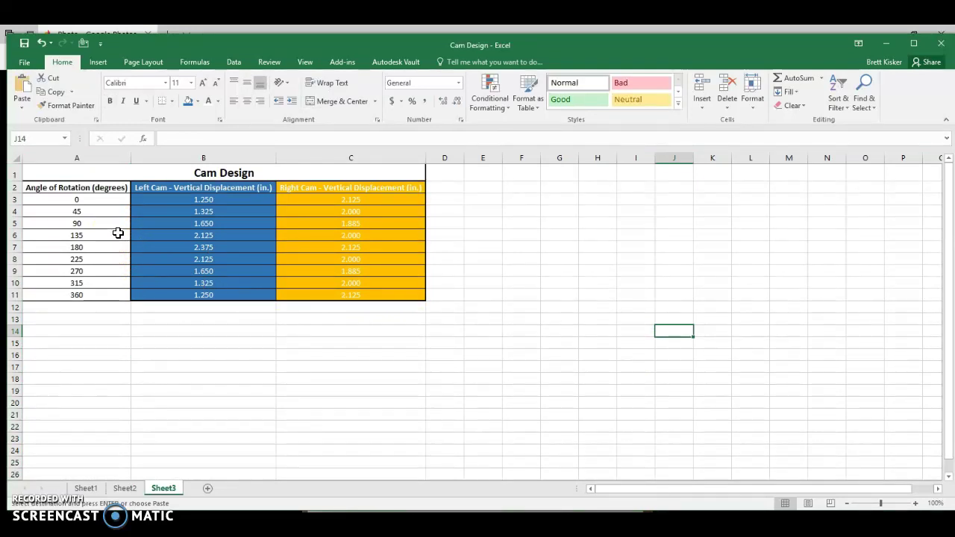
drag(127, 189, 336, 297)
click(302, 331)
click(301, 333)
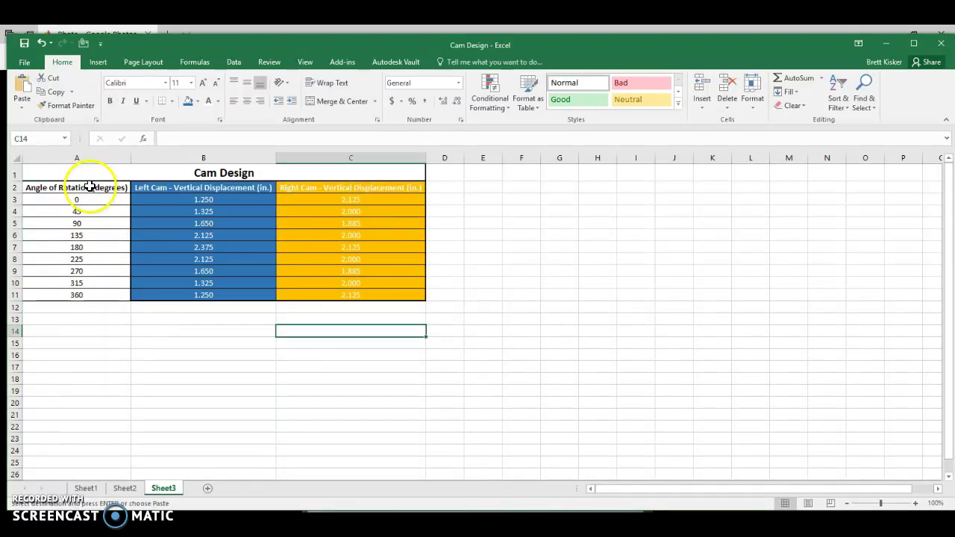
Step: Insert a Filled Radar chart of left cam vertical displacement from A2:B10, with the rotation angles as categories
drag(89, 186, 153, 278)
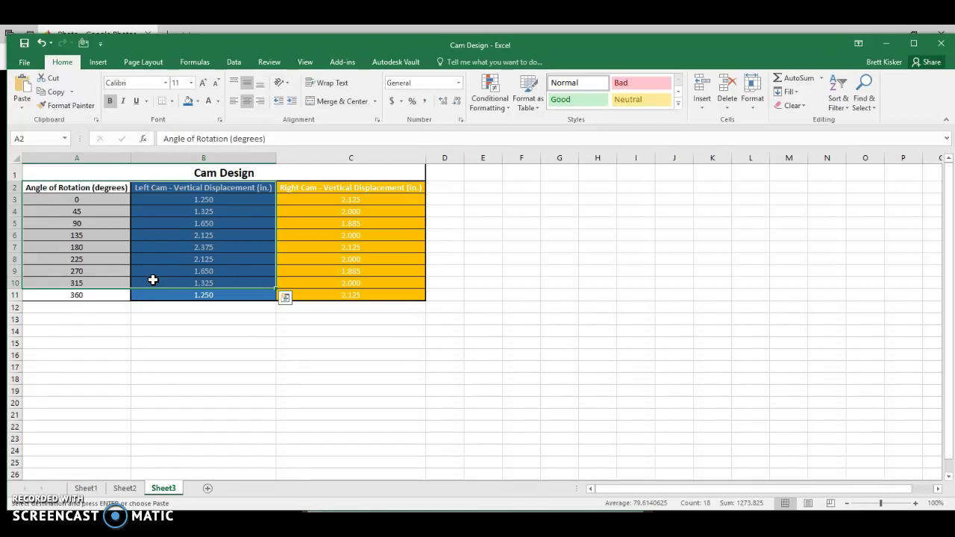
click(105, 63)
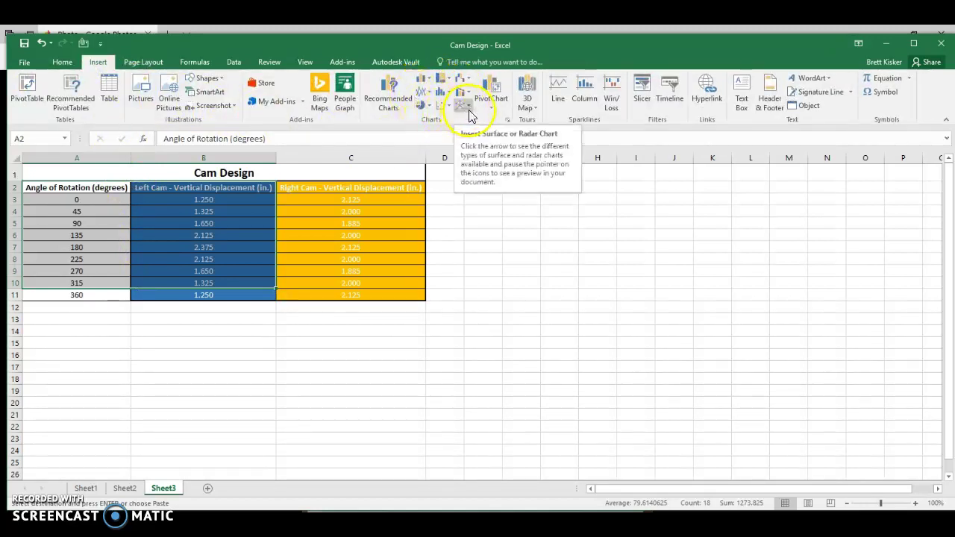
click(508, 121)
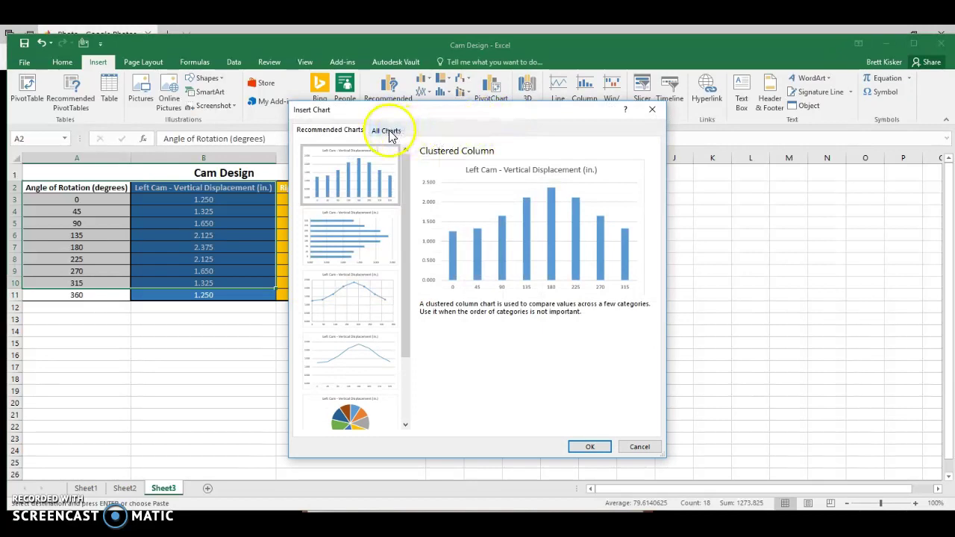
click(389, 131)
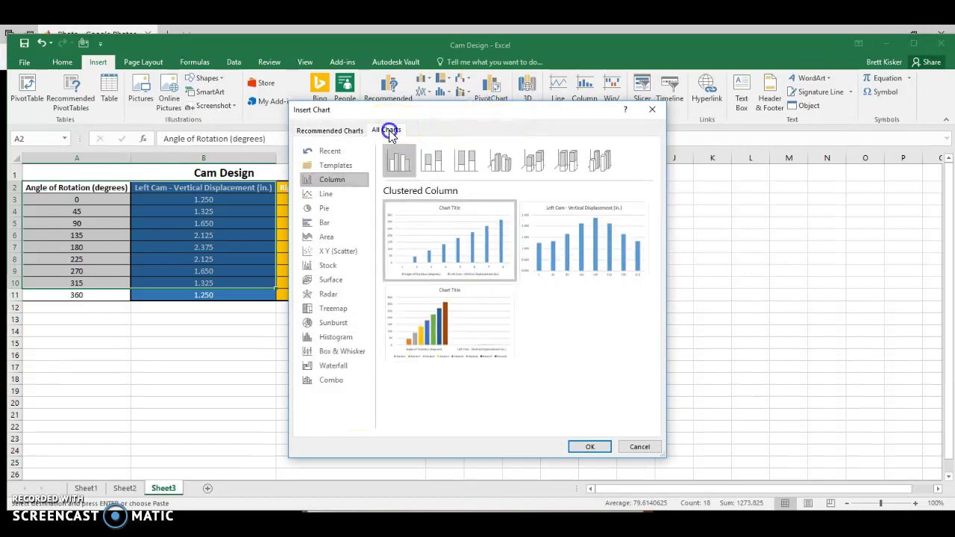
click(326, 295)
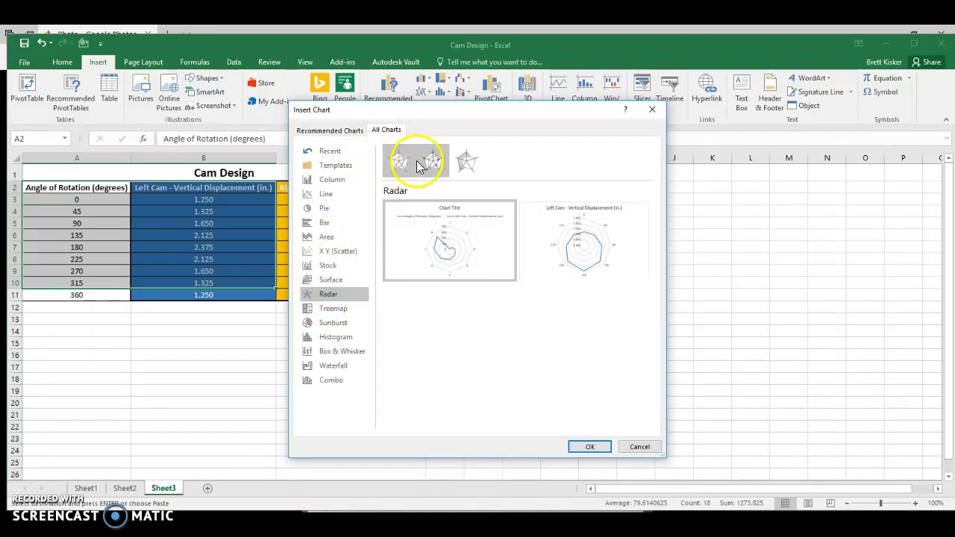
click(464, 162)
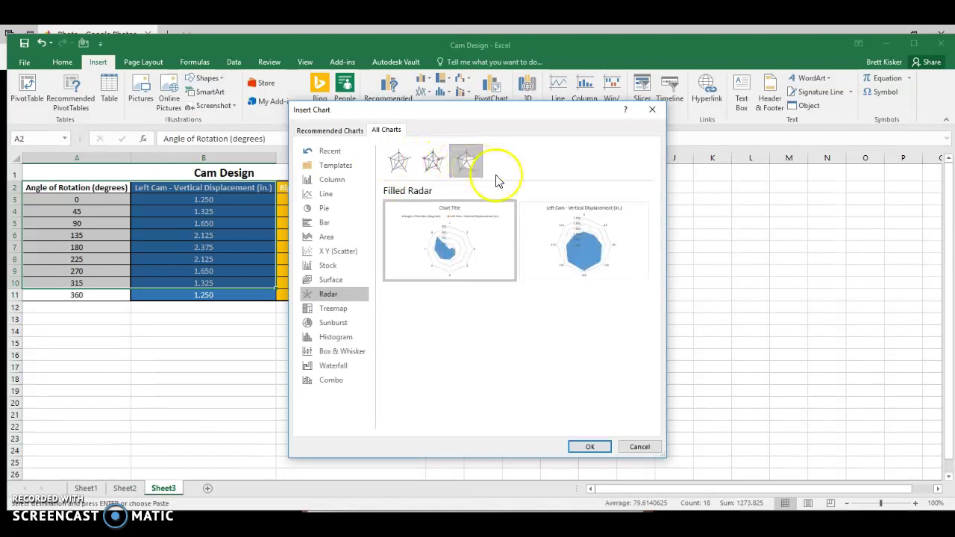
mouse_move(554, 225)
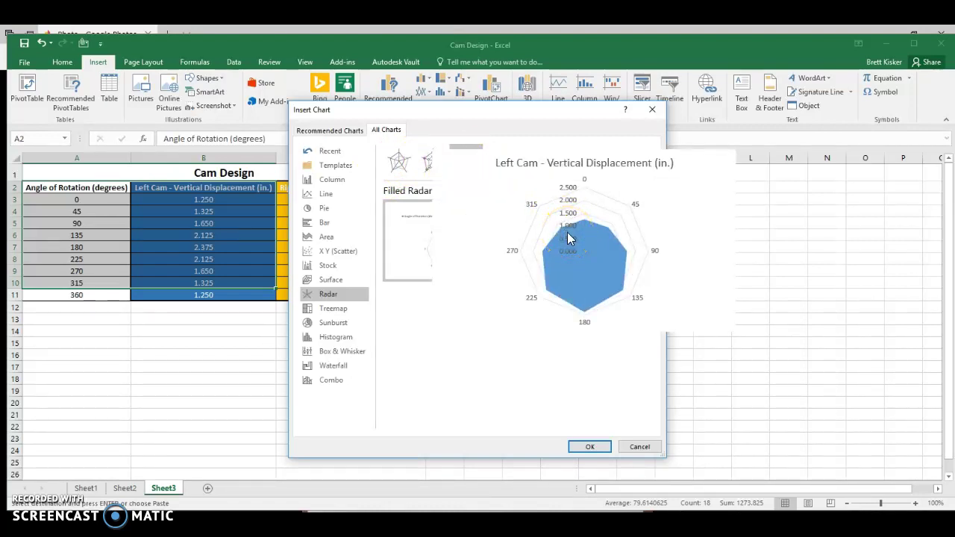
double_click(568, 238)
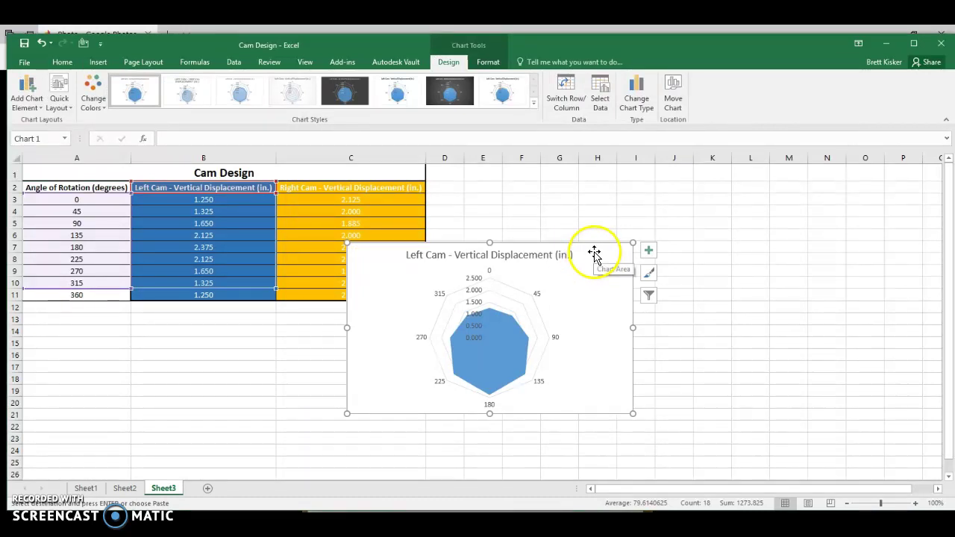
Step: Reposition and enlarge the left cam chart beside the table, and apply the dark grey gradient chart style with the shaded blue fill
drag(594, 254, 698, 206)
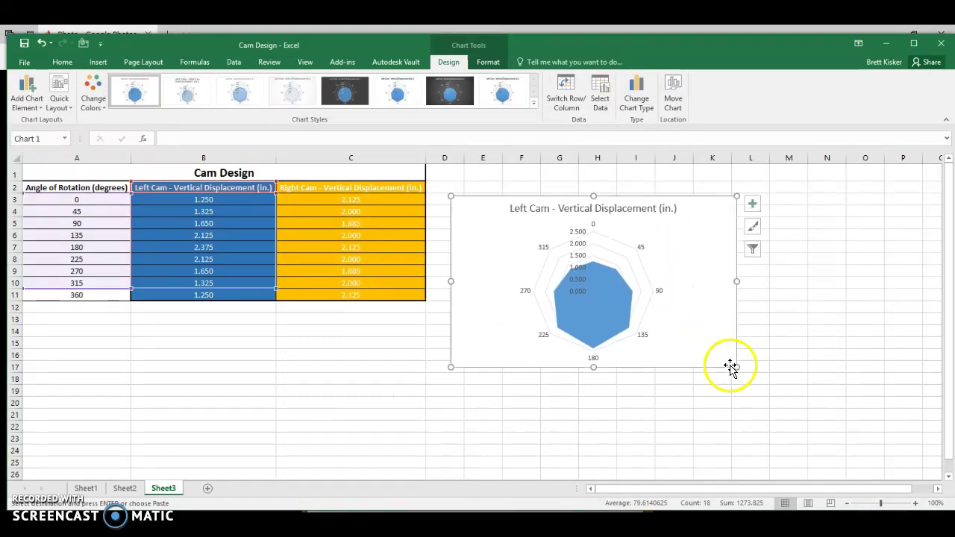
drag(736, 368, 795, 425)
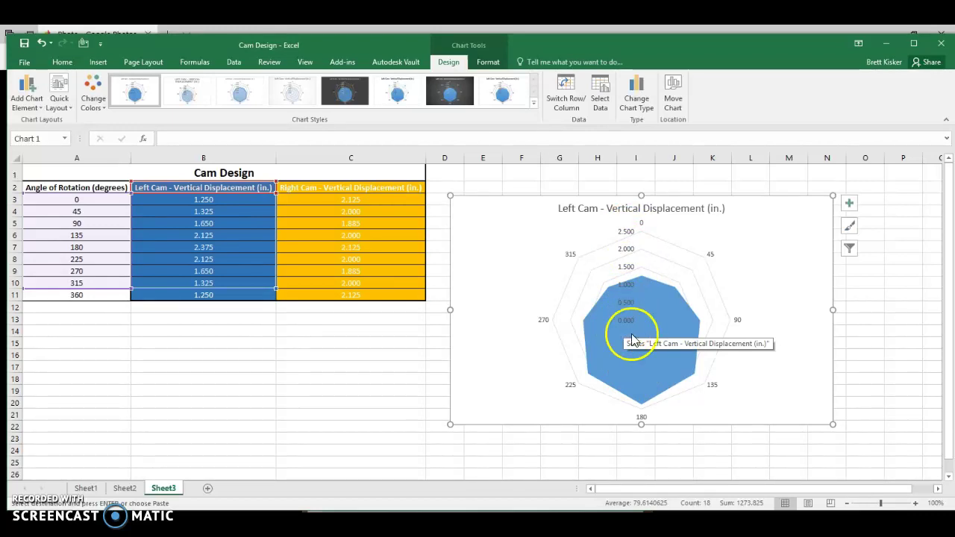
click(446, 88)
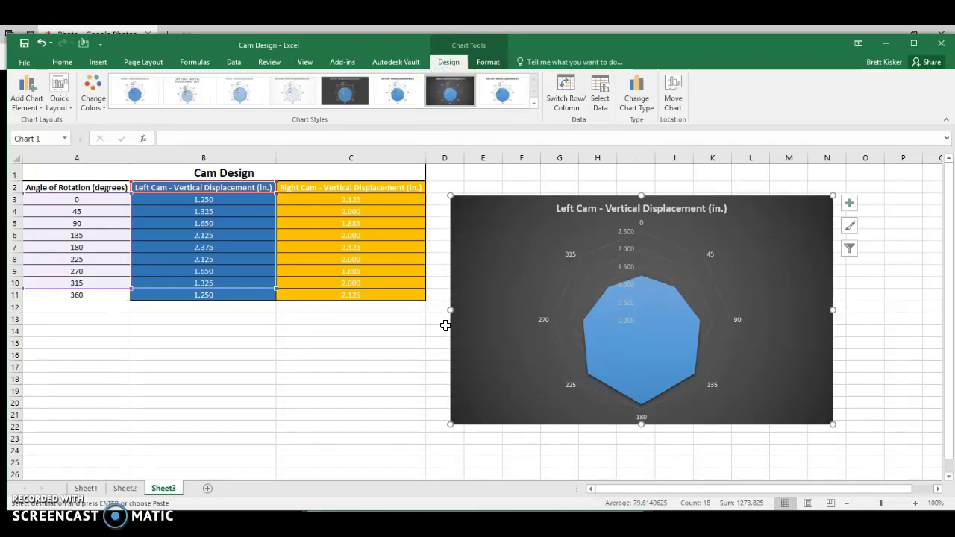
Step: View the effects, fill and line formatting options of the left cam data series
click(607, 328)
double_click(607, 328)
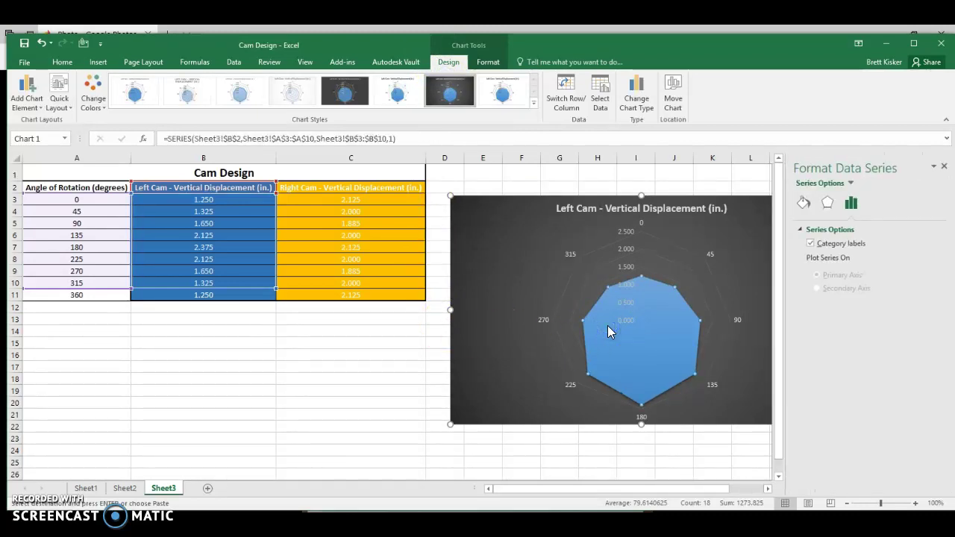
click(830, 203)
click(803, 203)
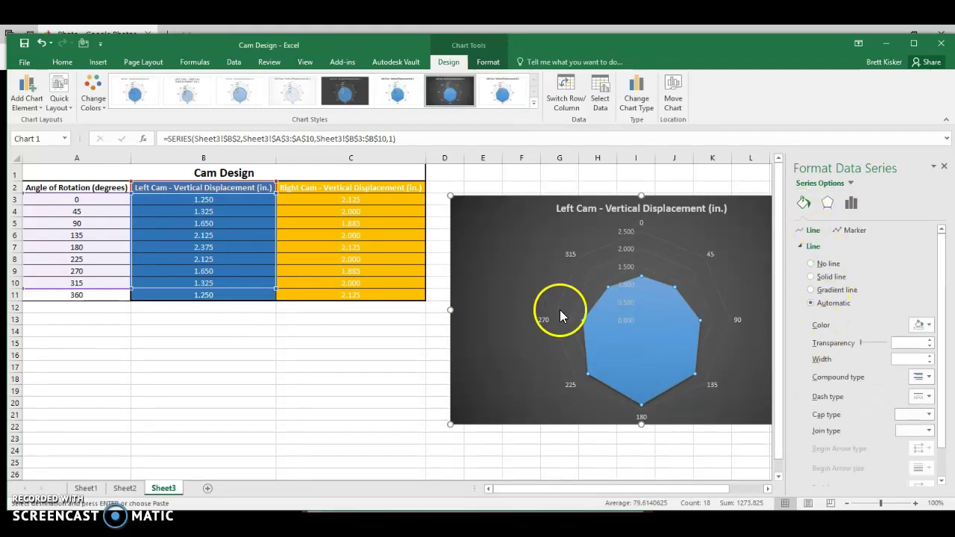
click(296, 347)
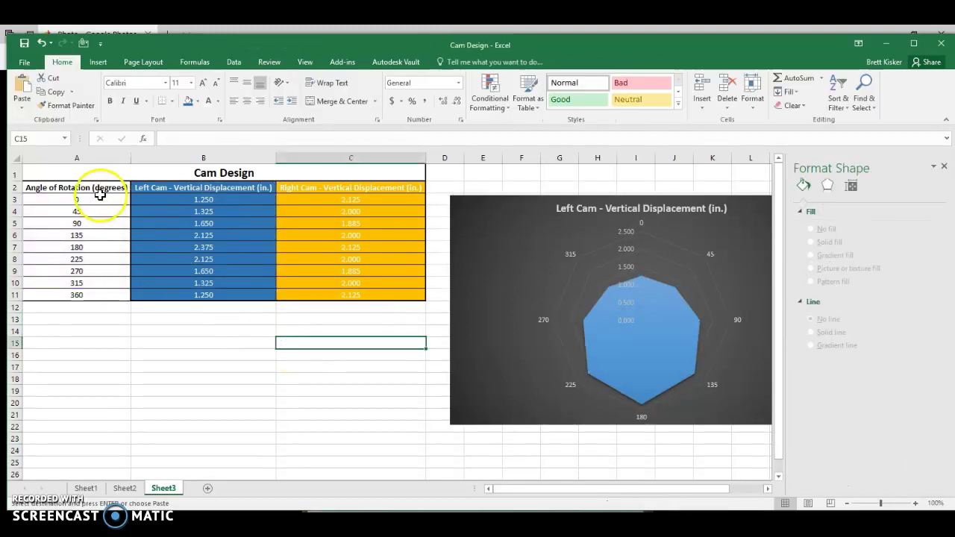
Step: Insert a Filled Radar chart of right cam displacement from A2:A10 and C2:C10, and move it off the left cam chart
drag(104, 187, 79, 280)
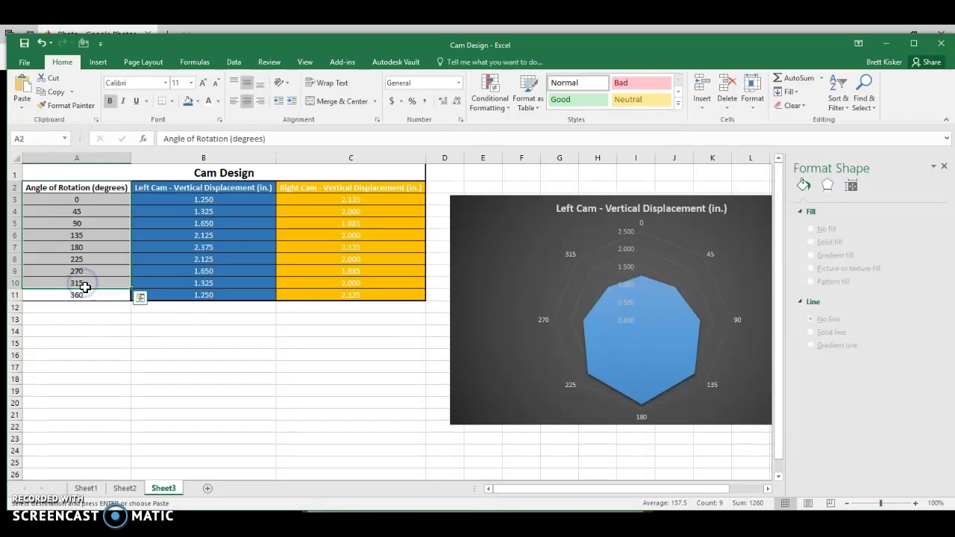
drag(376, 182, 367, 282)
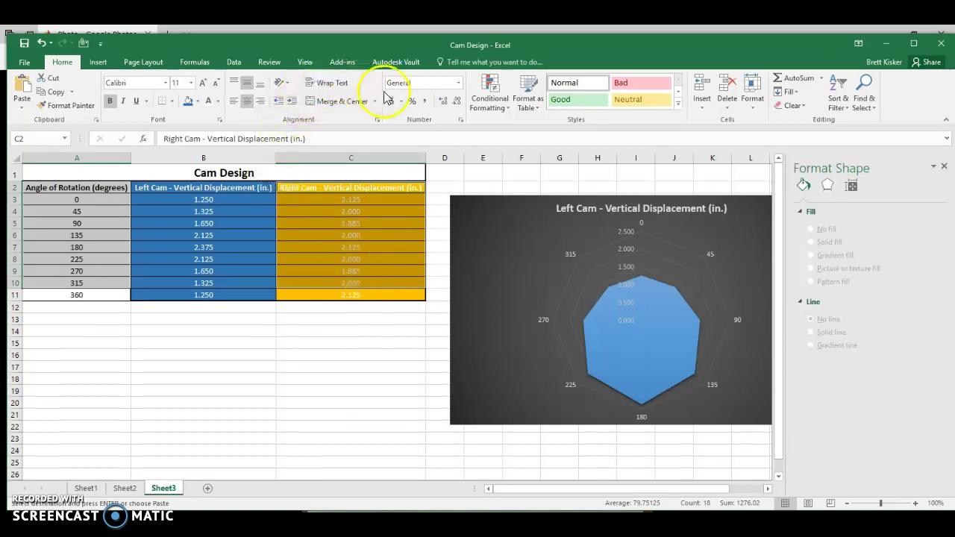
click(98, 62)
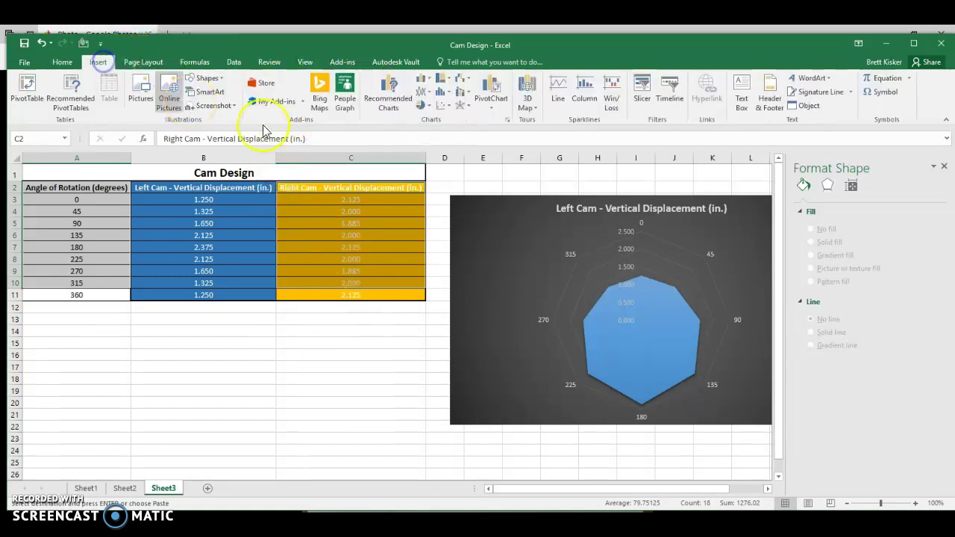
click(508, 120)
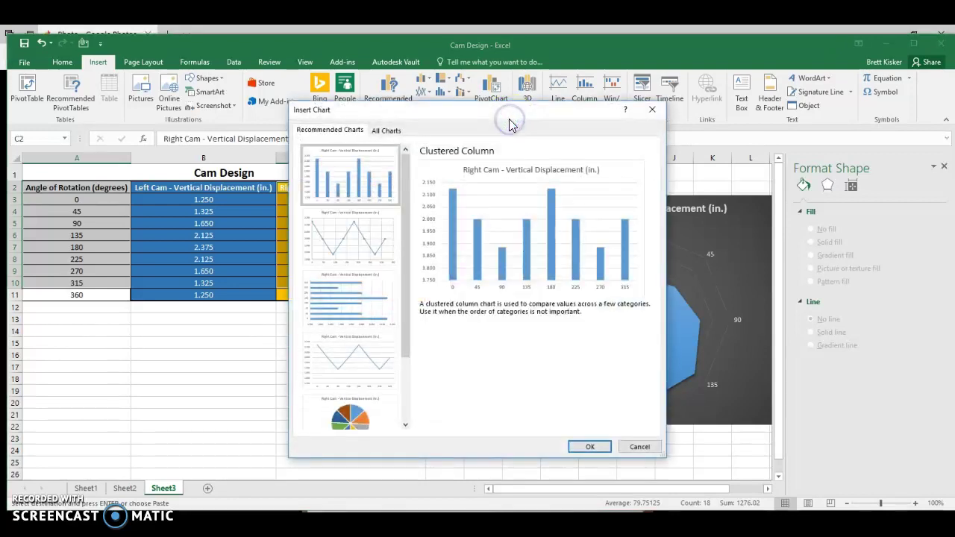
click(386, 130)
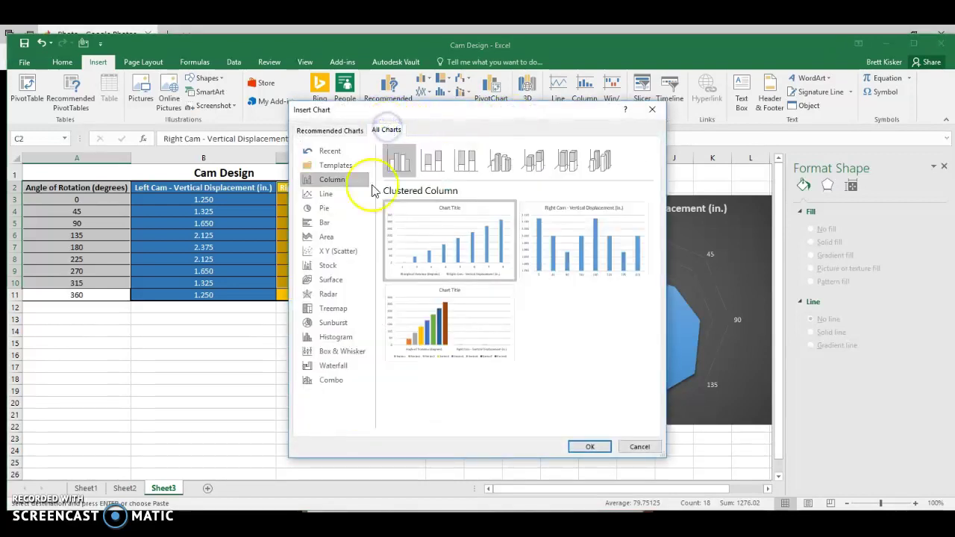
click(336, 297)
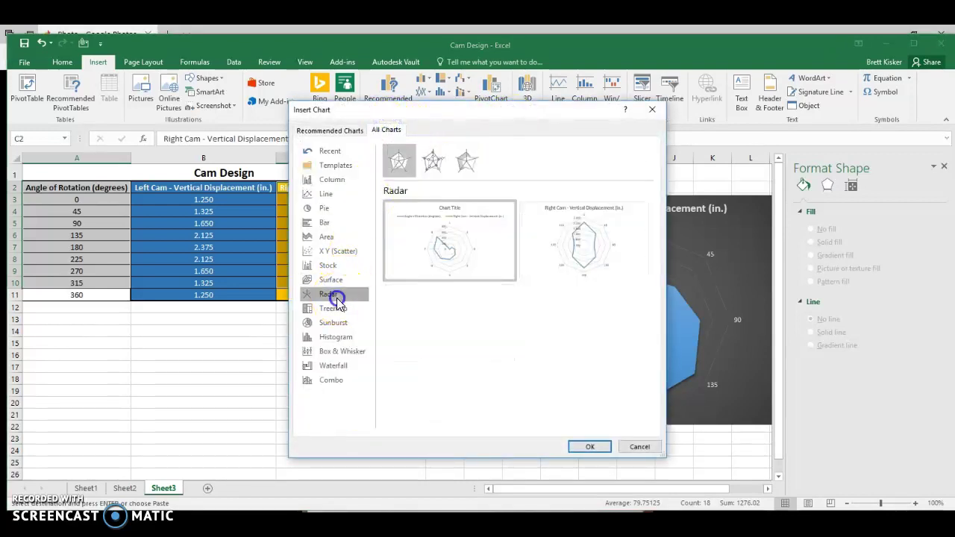
click(467, 160)
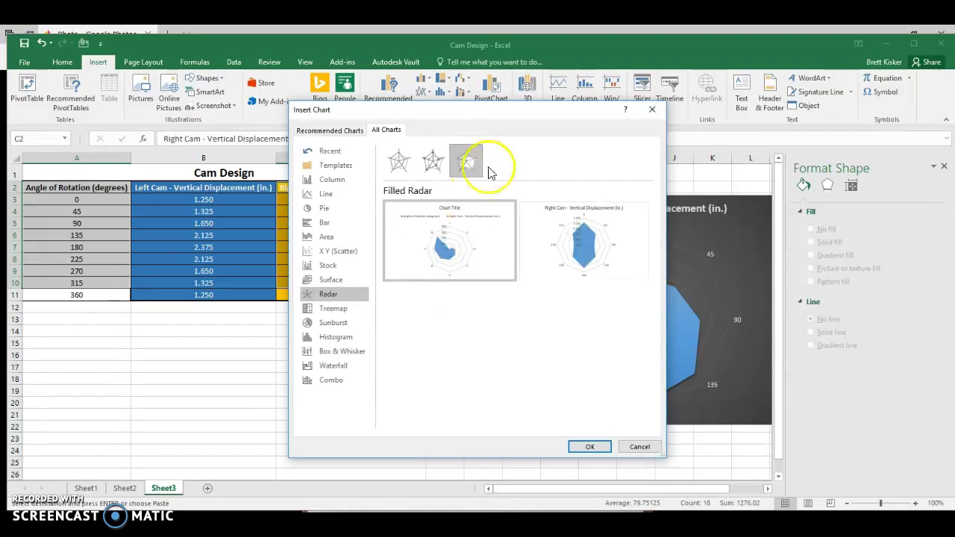
mouse_move(559, 222)
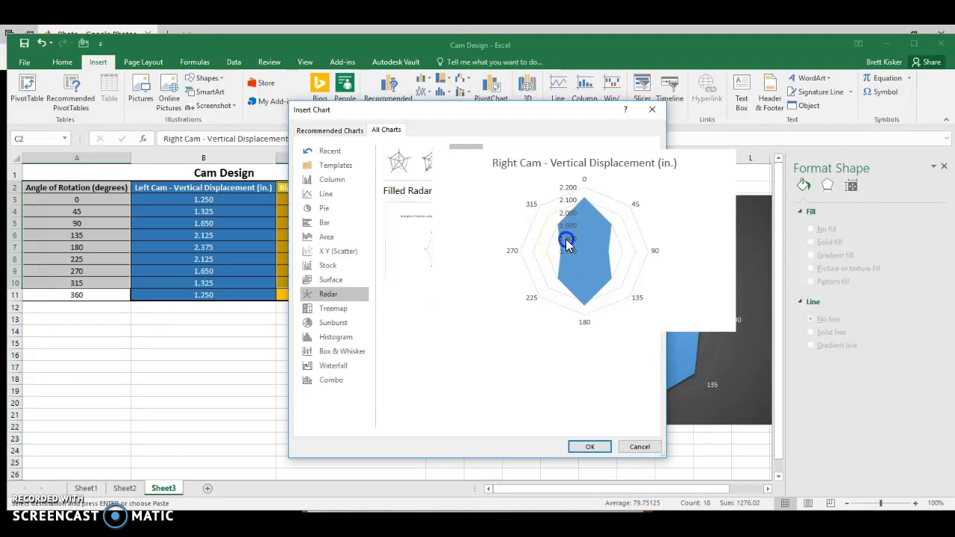
double_click(565, 242)
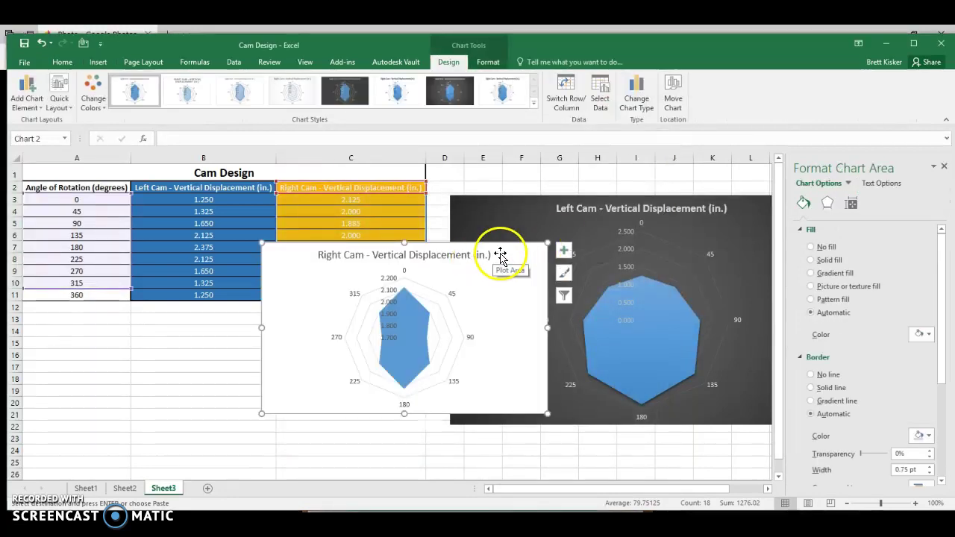
drag(502, 250, 404, 298)
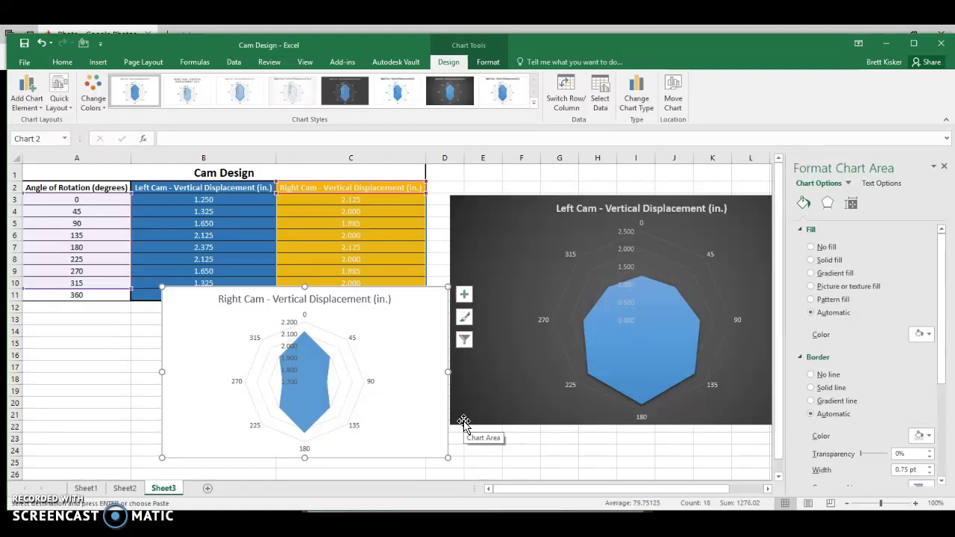
drag(463, 423, 43, 504)
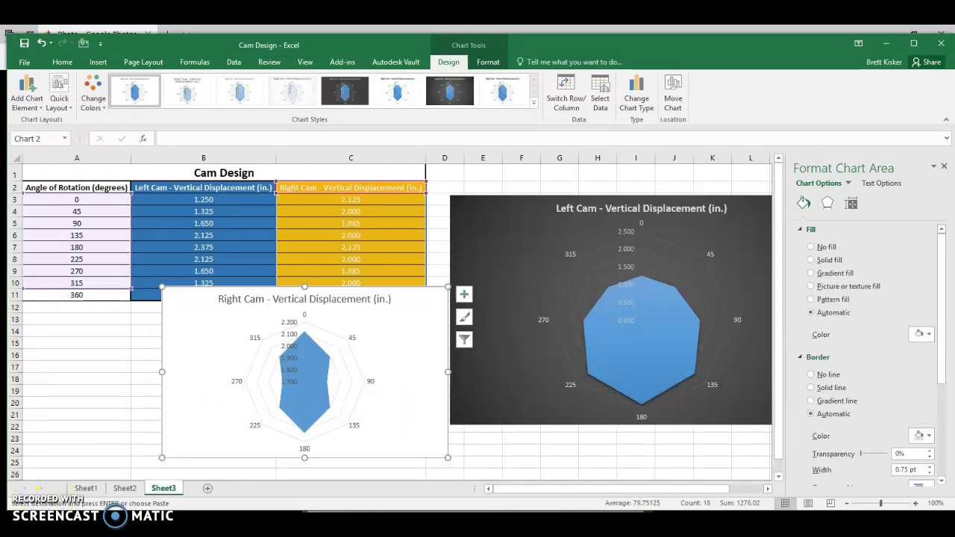